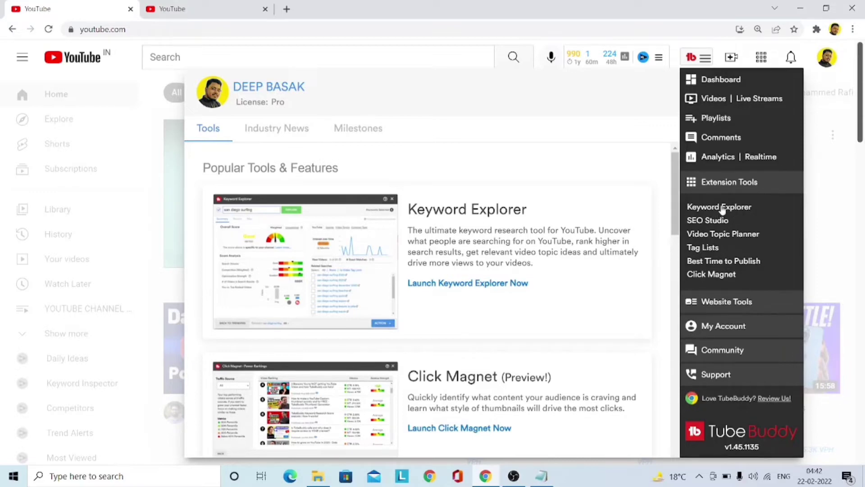
Open Keyword Explorer and explore the keyword "how to get seo score 100"
click(721, 208)
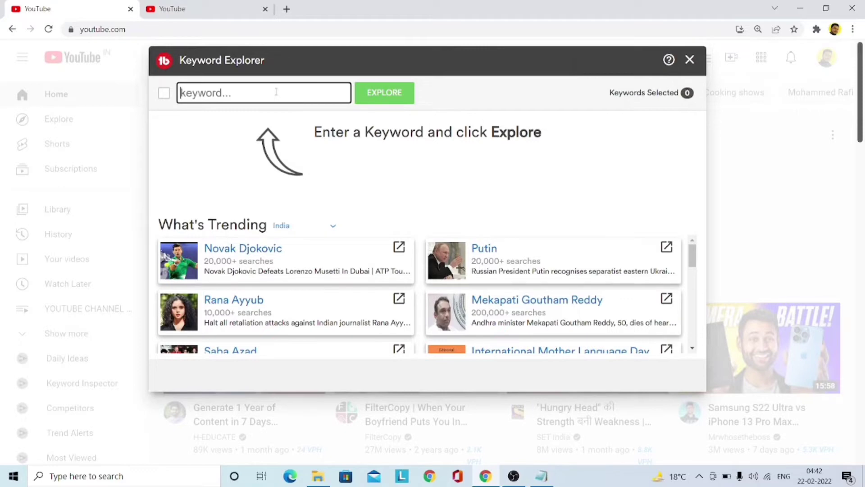
text(how to )
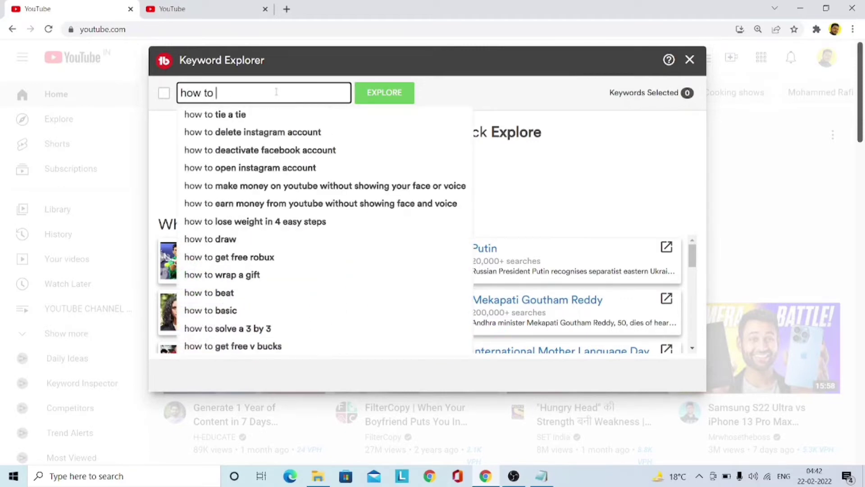
text(get se)
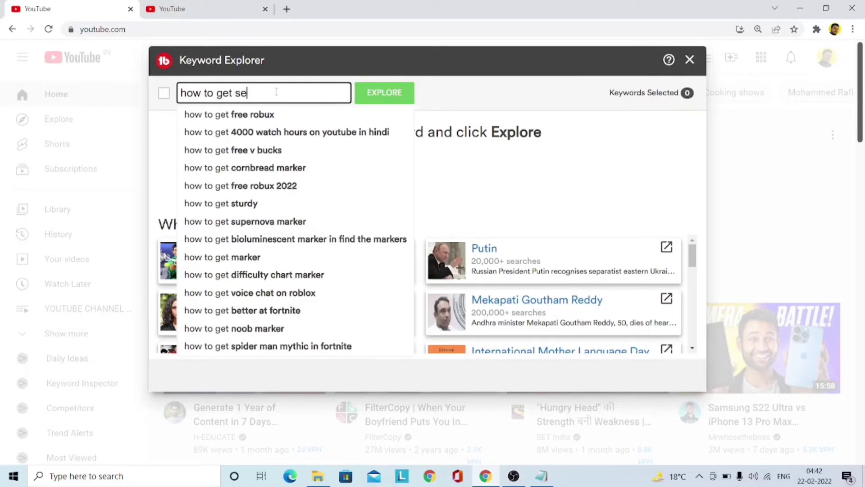
text(o scor)
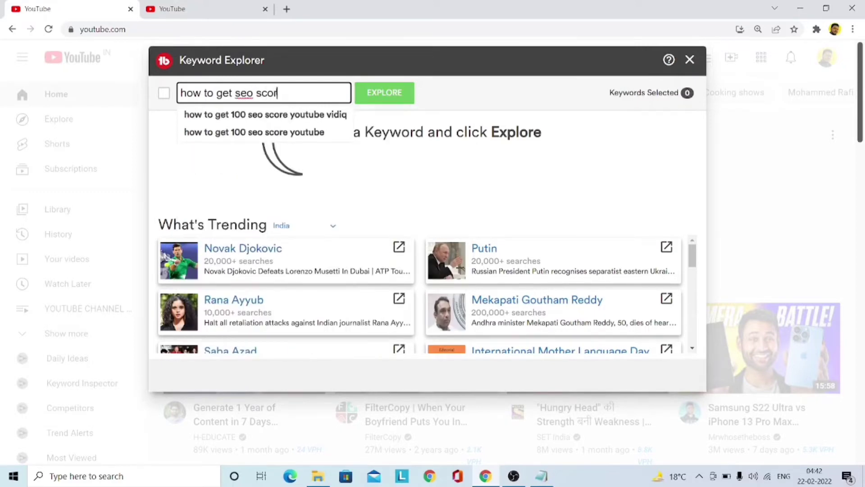
text(e 100)
key(Return)
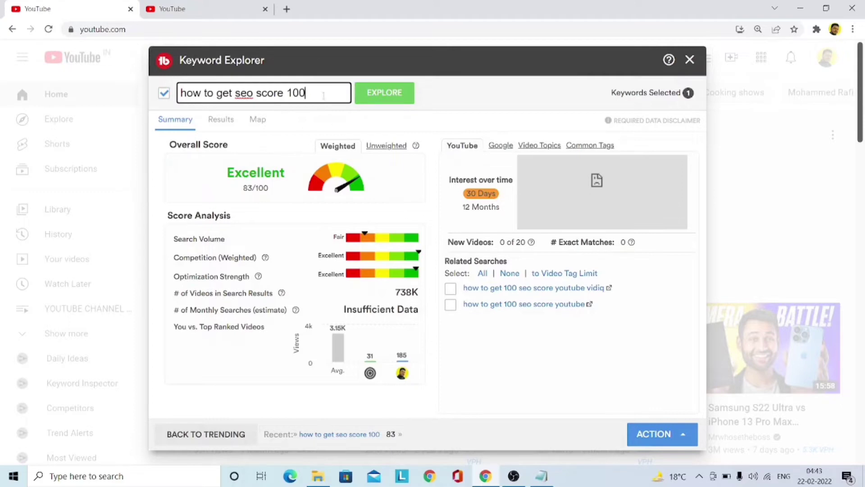
Extend the keyword to "how to get seo score 100 out of 100" and explore it
text(ou)
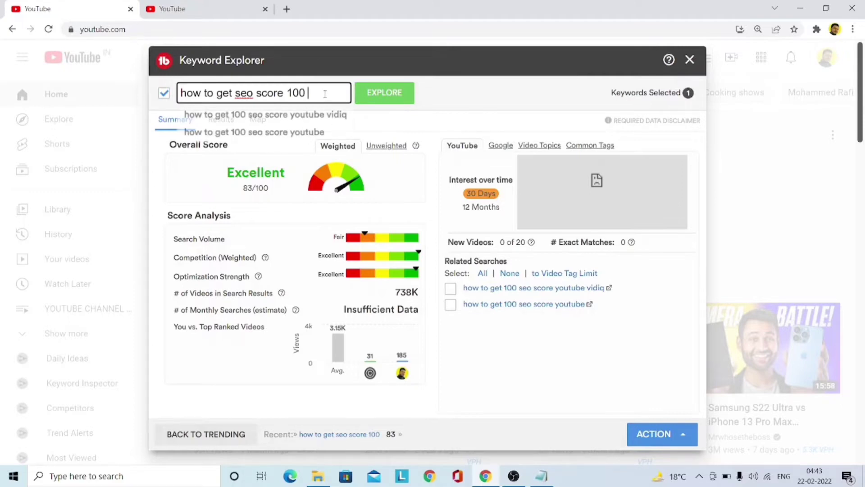
text(t )
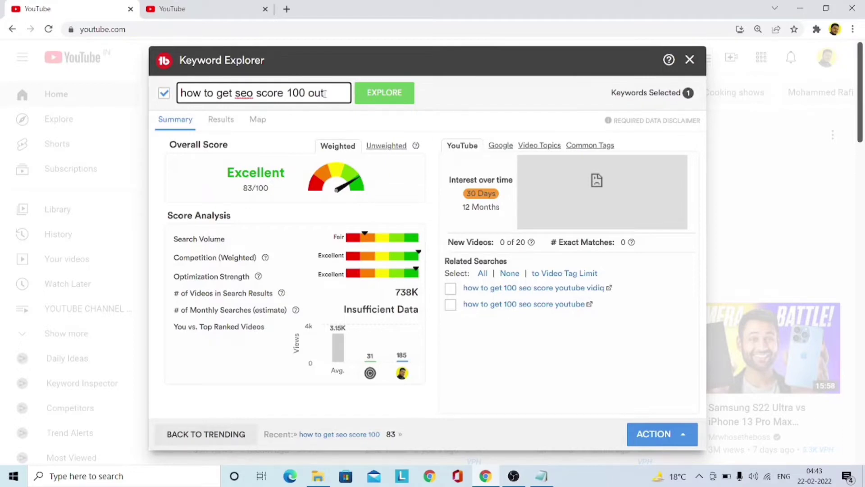
text(100)
key(Left)
key(Left)
key(Left)
key(Left)
text(of)
click(374, 96)
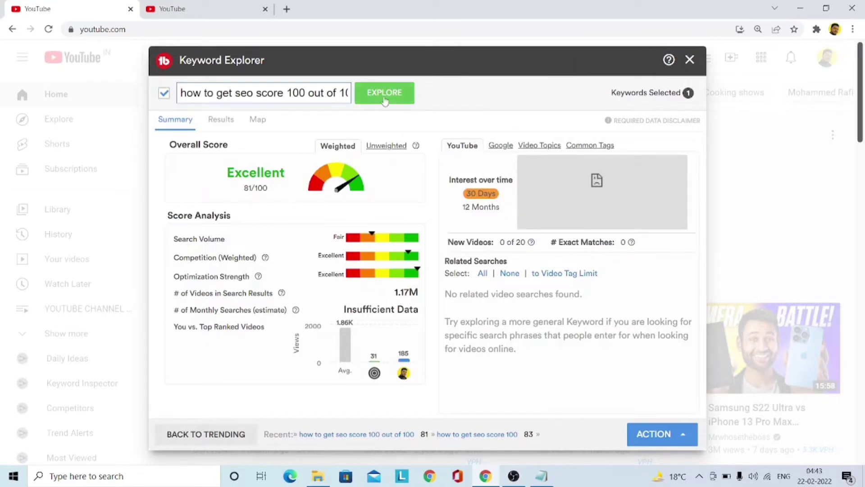
Shorten the keyword back to "how to get seo score 100" and explore it again
click(348, 92)
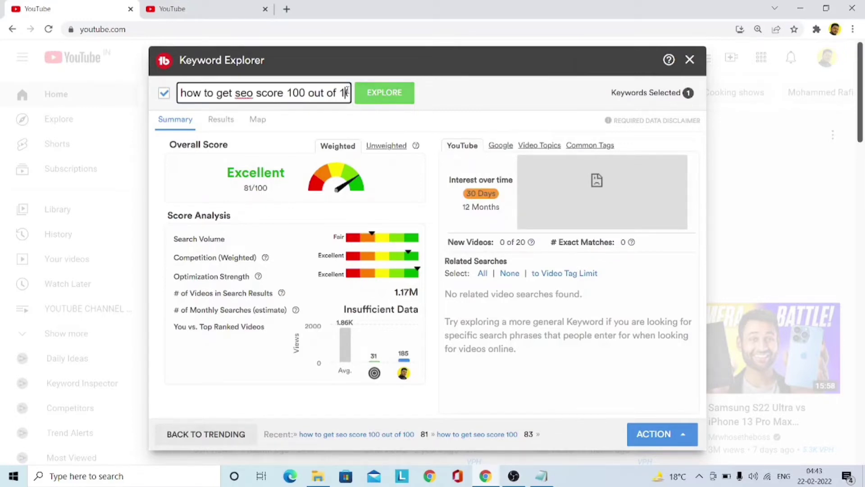
key(BackSpace)
key(BackSpace)
key(BackSpace)
key(BackSpace)
key(BackSpace)
key(BackSpace)
key(BackSpace)
key(BackSpace)
key(BackSpace)
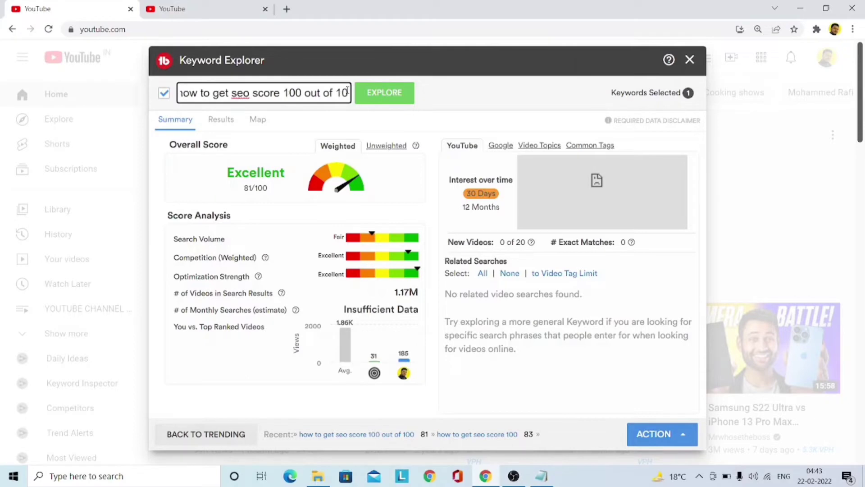
key(BackSpace)
key(BackSpace)
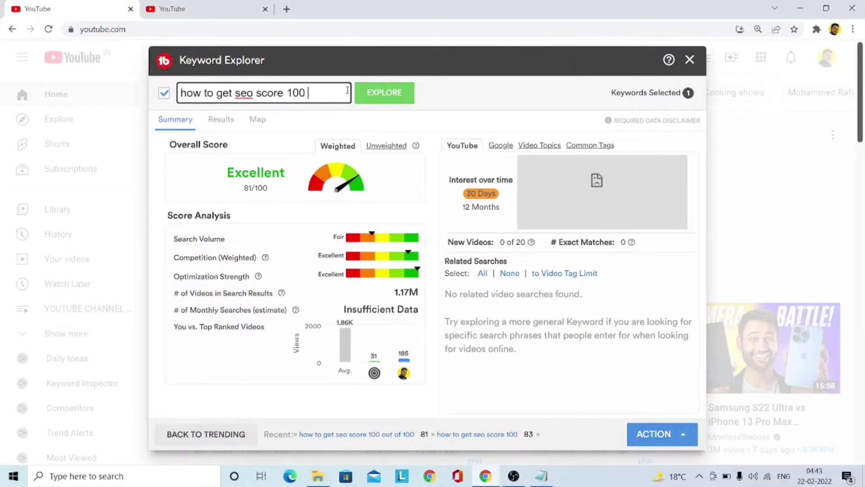
click(391, 96)
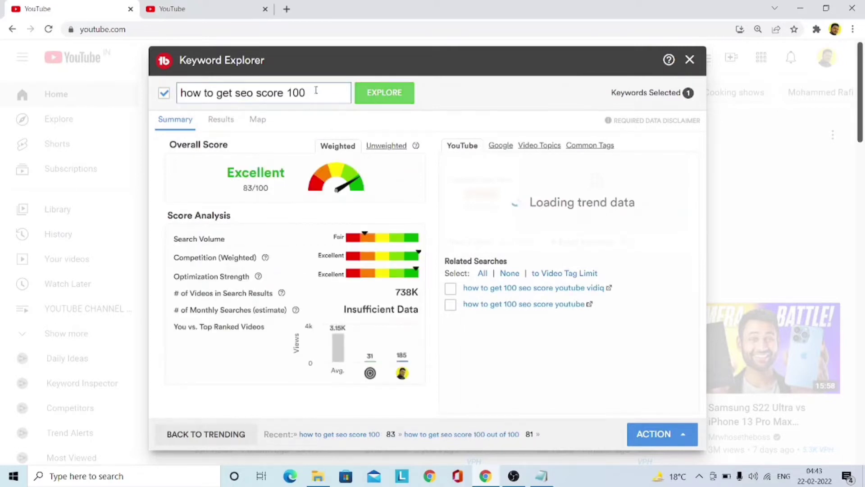
Copy the explored keyword and start an SEO Studio optimization in the second YouTube tab with it as the target keyword
click(316, 91)
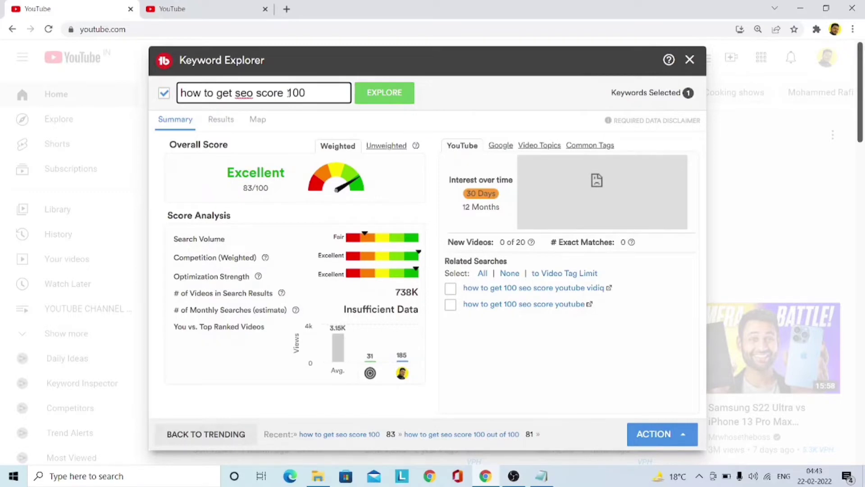
key(ctrl+a)
key(ctrl+c)
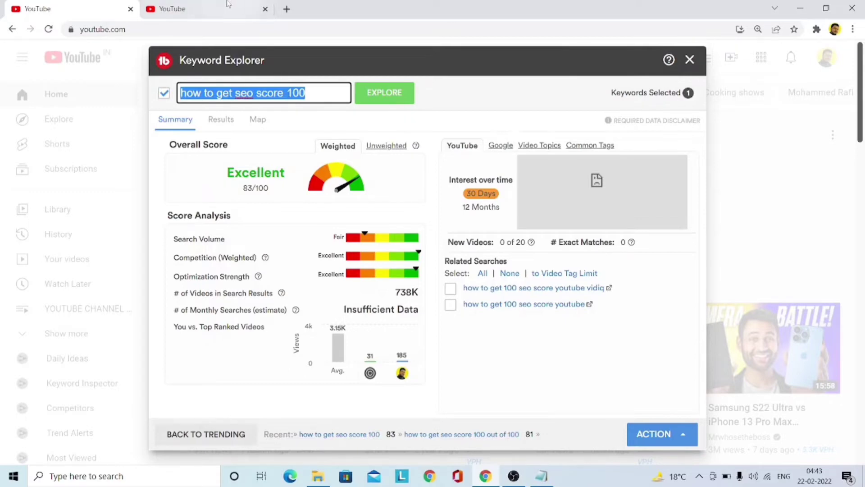
click(217, 10)
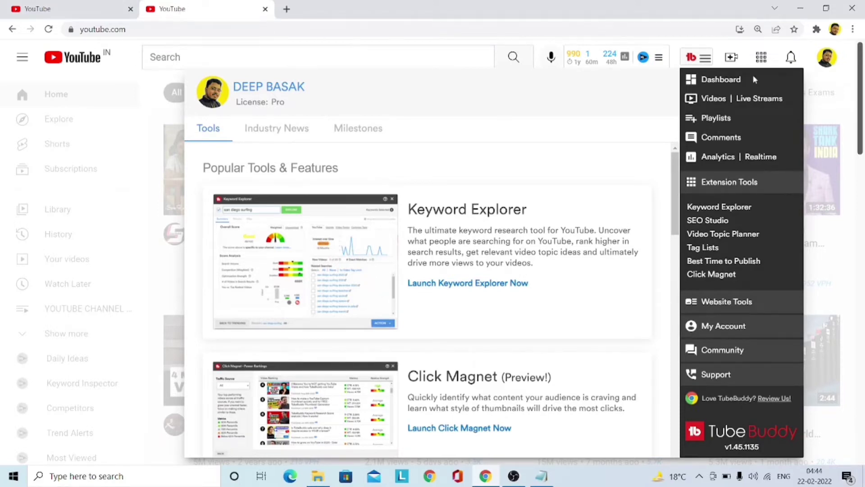
click(712, 220)
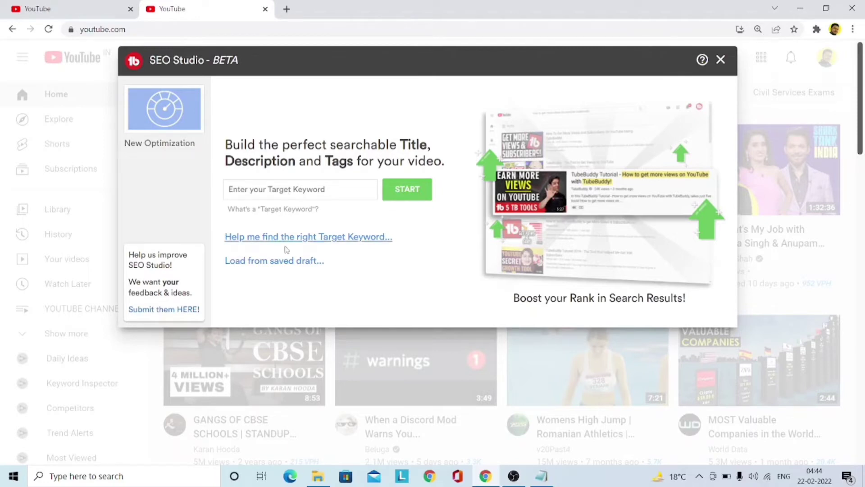
click(295, 190)
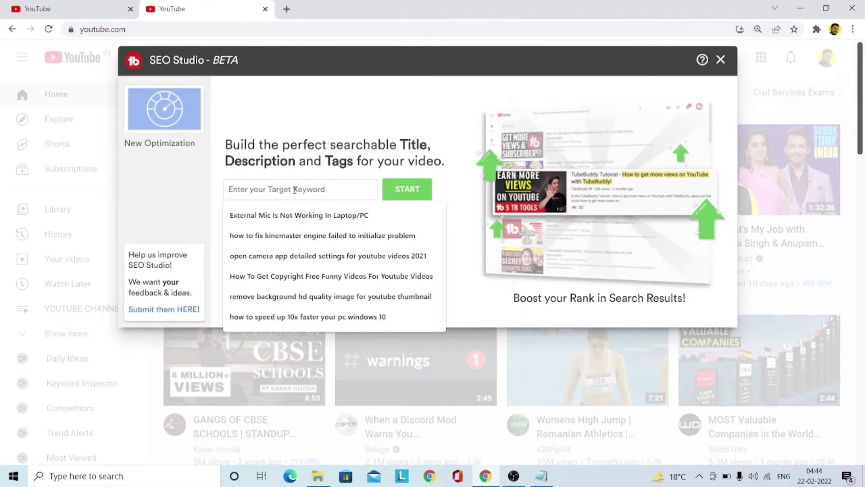
key(ctrl+v)
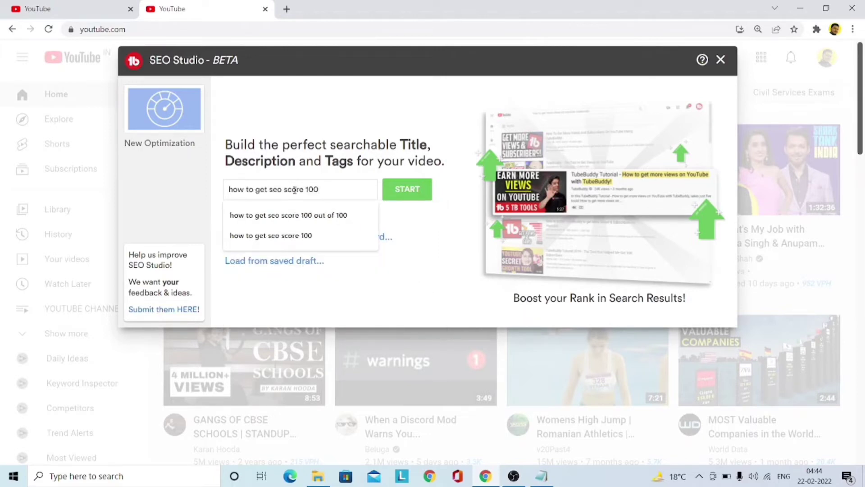
click(398, 192)
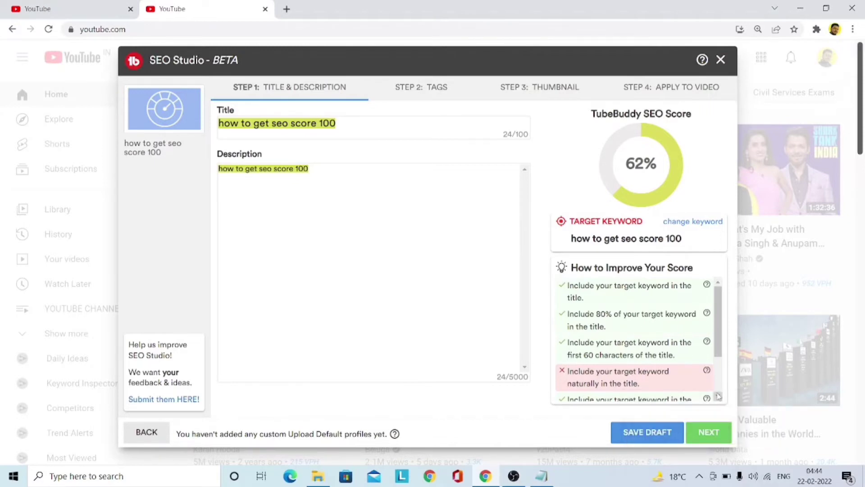
Capitalize the first three words of the video title so it begins "How To Get"
scroll(718, 396, down, 3)
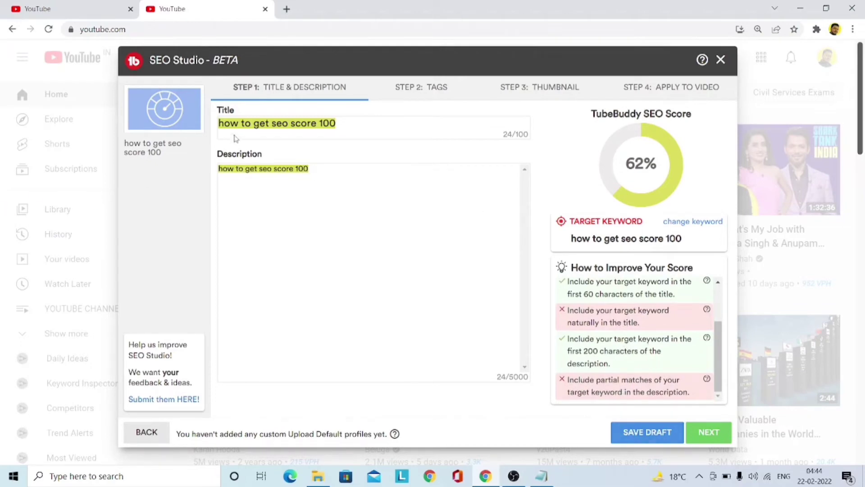
click(221, 124)
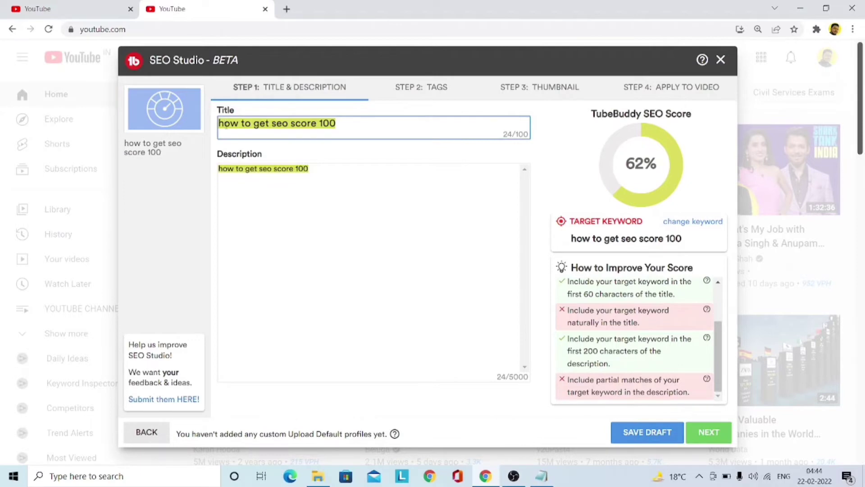
key(BackSpace)
text(H)
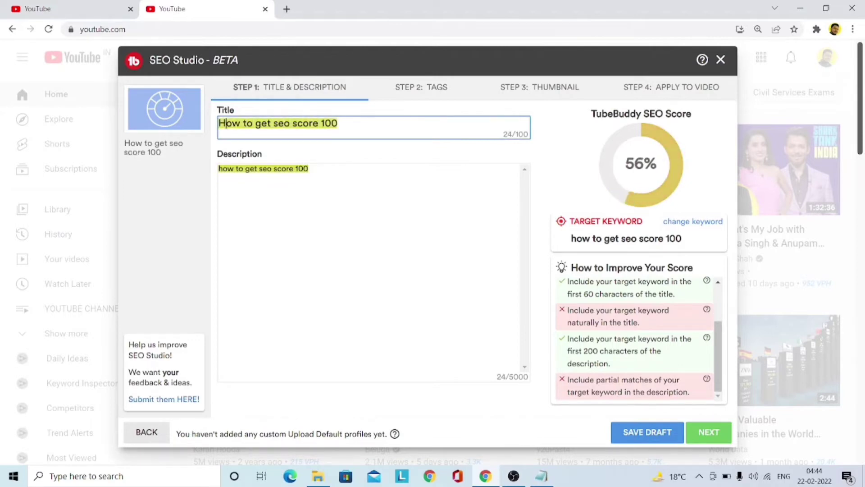
key(Right)
key(Right)
key(Right)
key(Right)
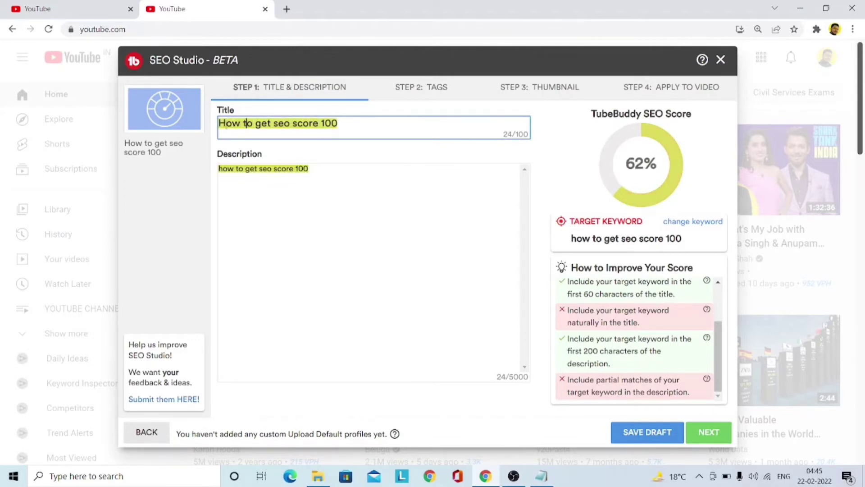
key(BackSpace)
text(T)
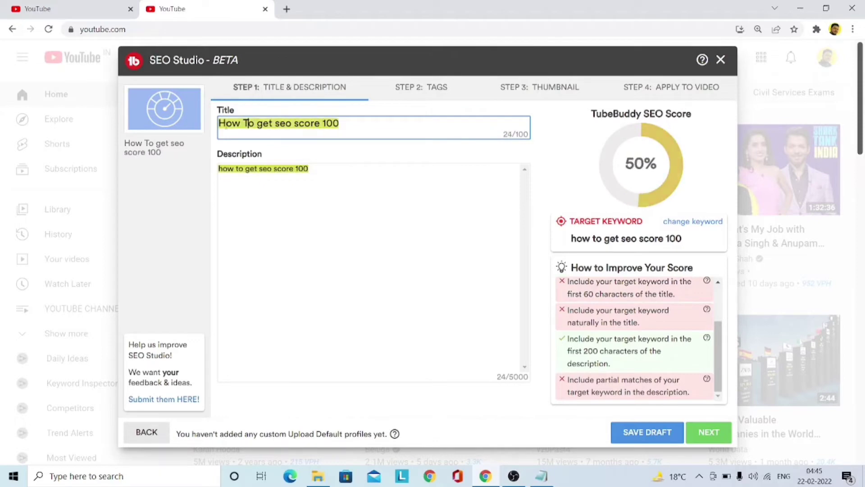
key(BackSpace)
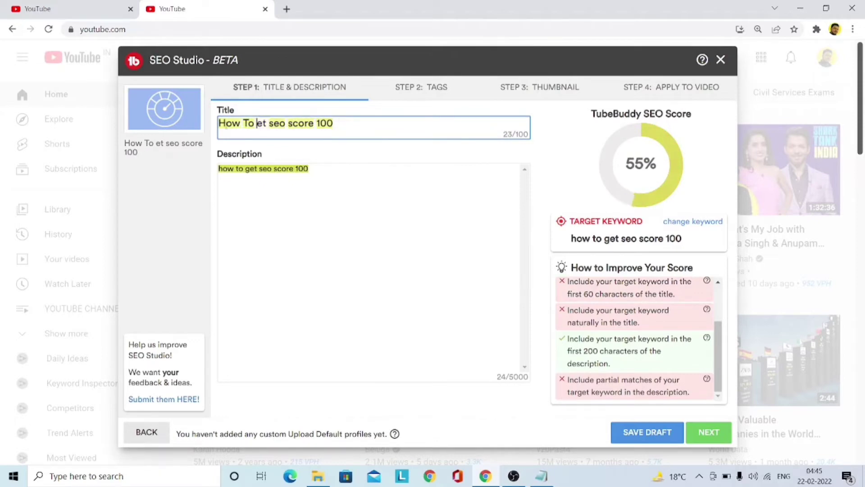
text(G)
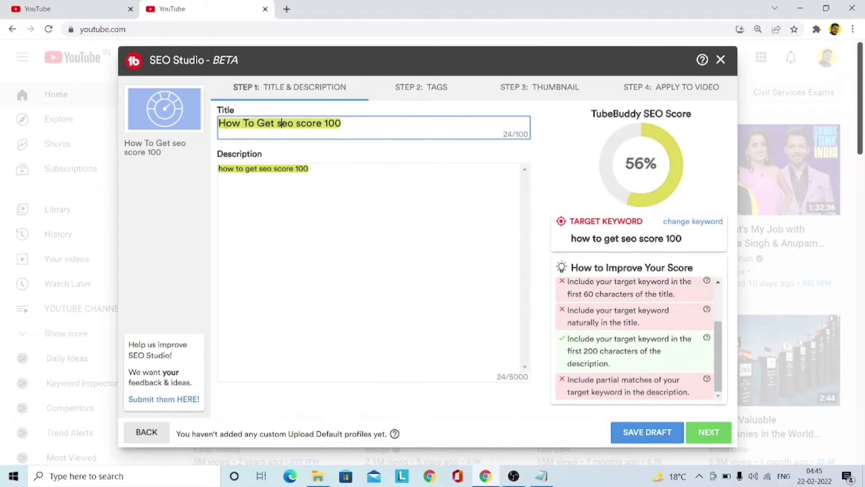
Change "seo score" in the video title to "SEO Score"
key(Right)
key(Right)
key(BackSpace)
key(BackSpace)
key(BackSpace)
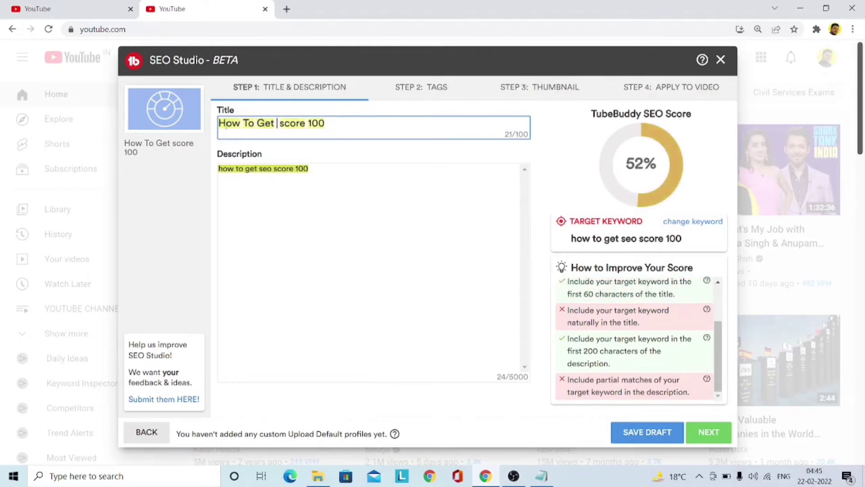
text(SEO)
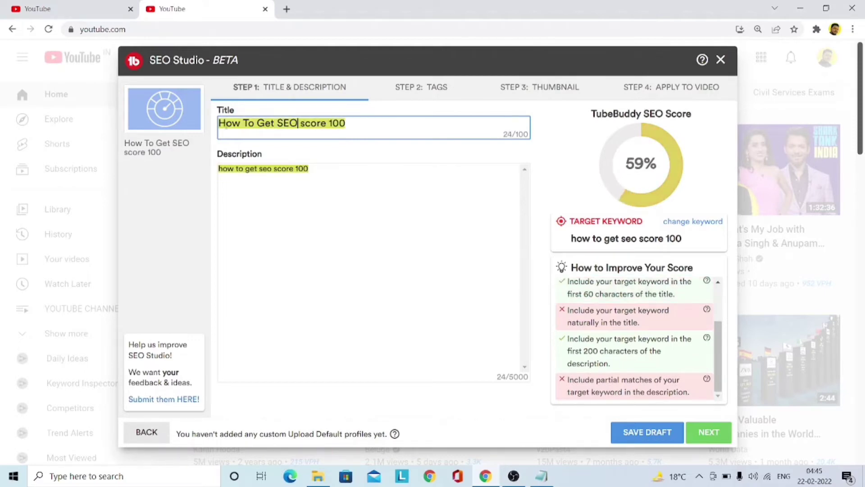
key(Right)
key(Right)
key(Right)
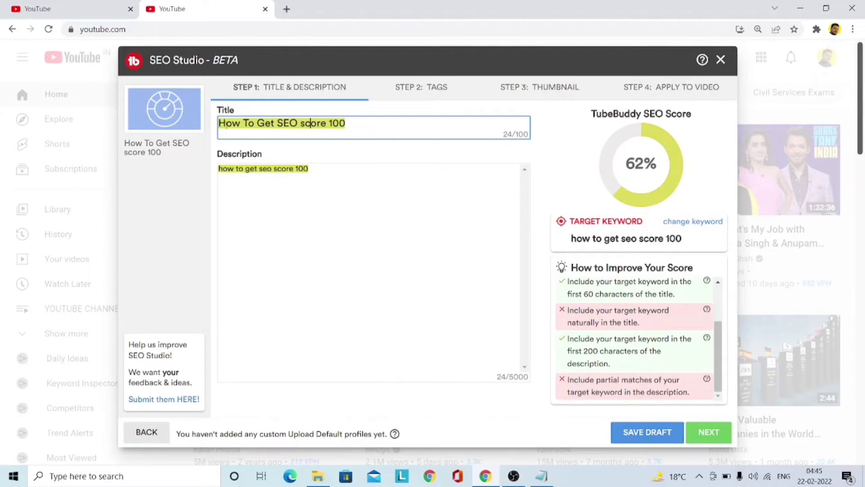
key(Left)
key(BackSpace)
text(S)
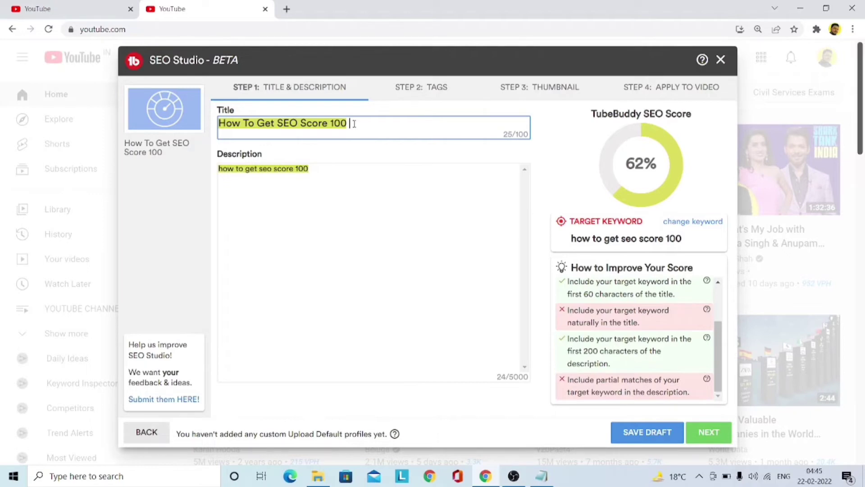
Append "| With Tubebuddy Pro | Bangla" to the end of the video title
text(| )
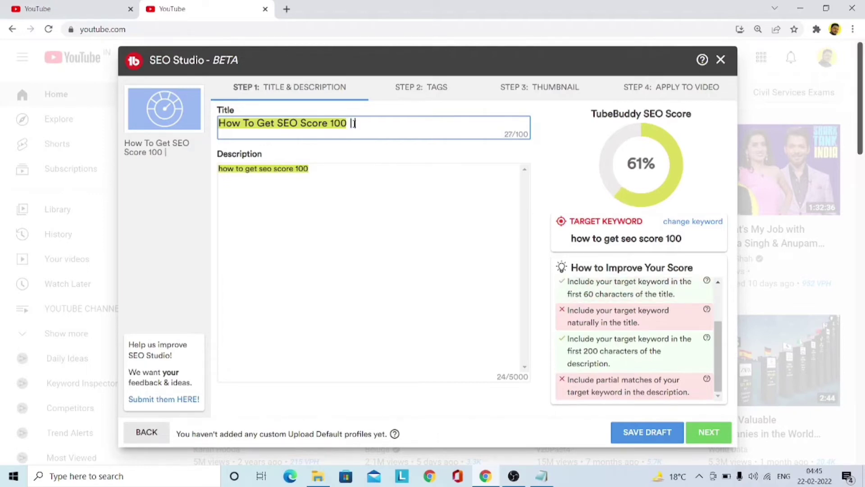
text(With )
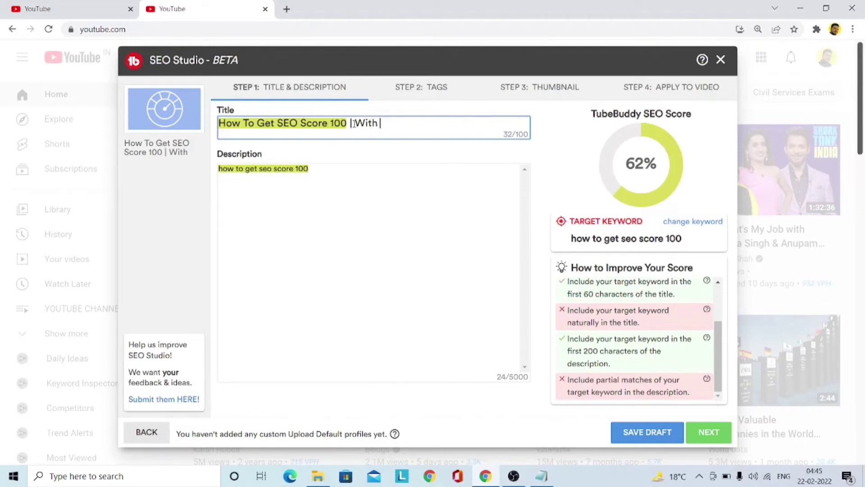
text(Tubebuddy )
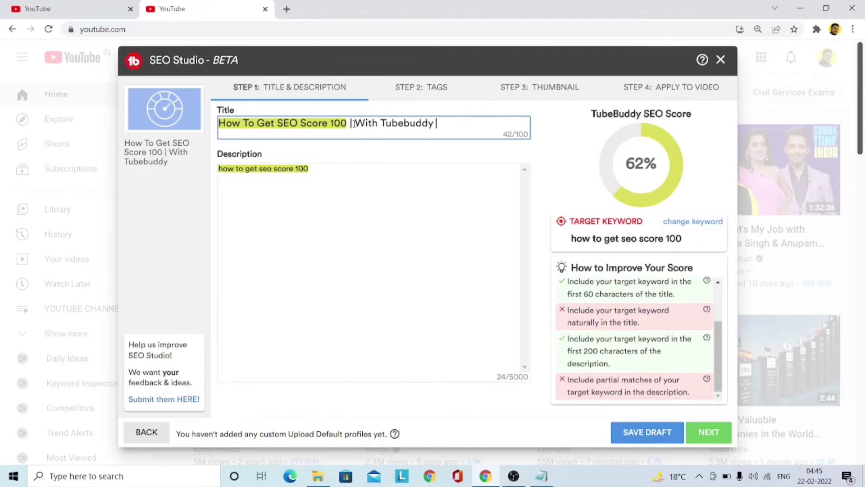
text(Pro)
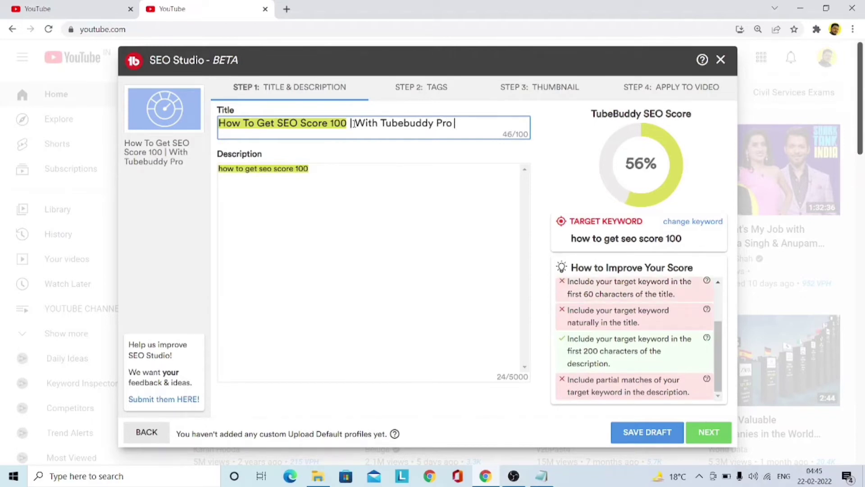
text( | Ba)
text(ngla)
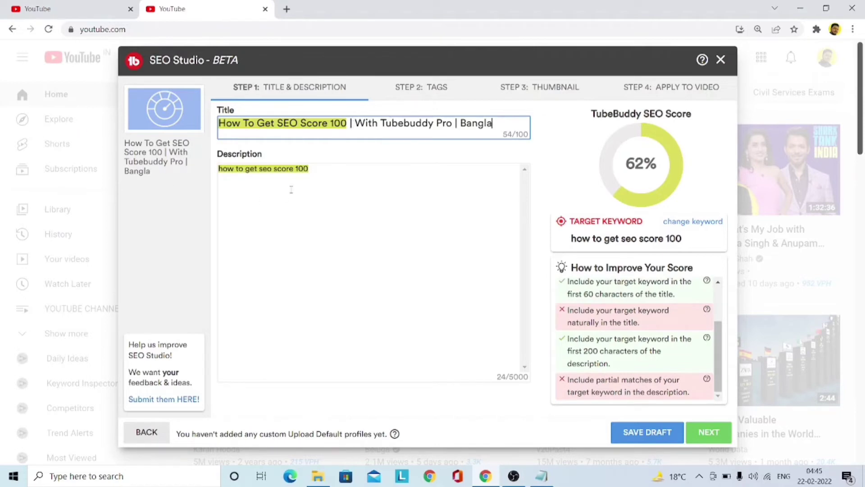
Replace the description's existing text with a copy of the full video title
click(314, 170)
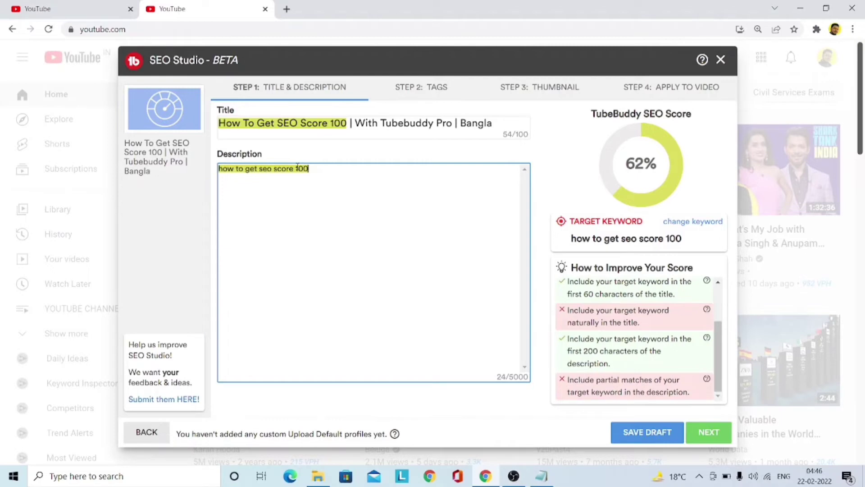
key(ctrl+a)
key(BackSpace)
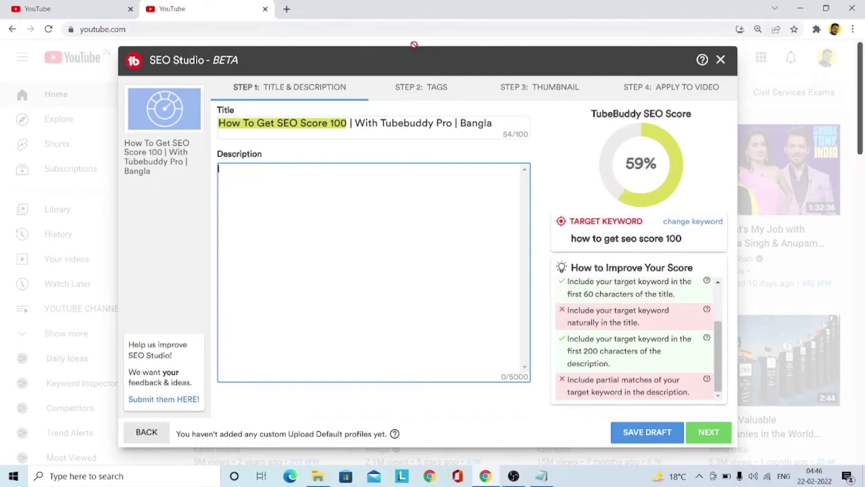
click(391, 124)
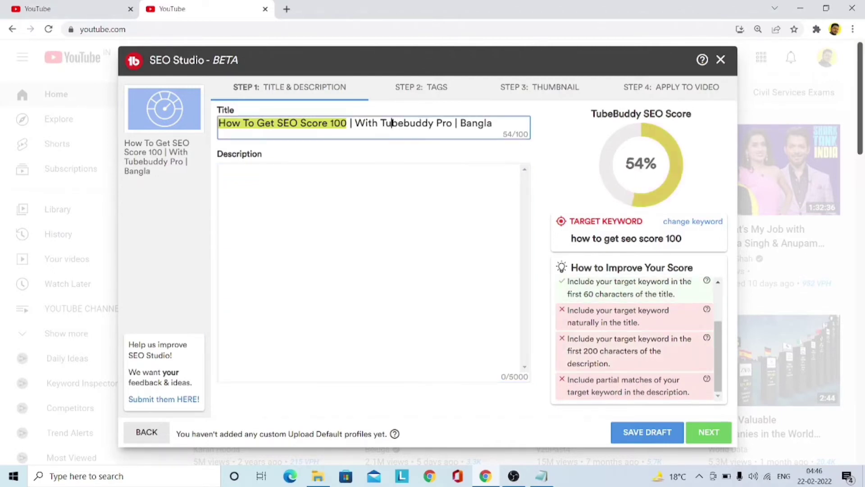
key(ctrl+a)
key(ctrl+c)
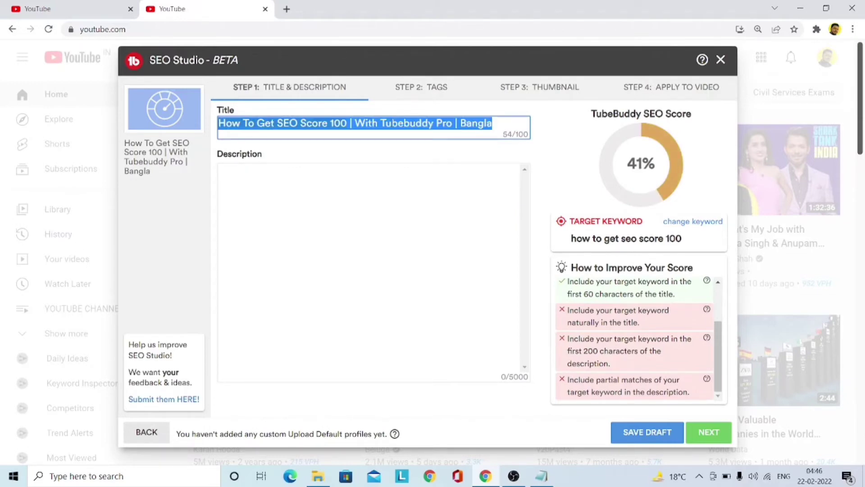
click(273, 192)
key(ctrl+v)
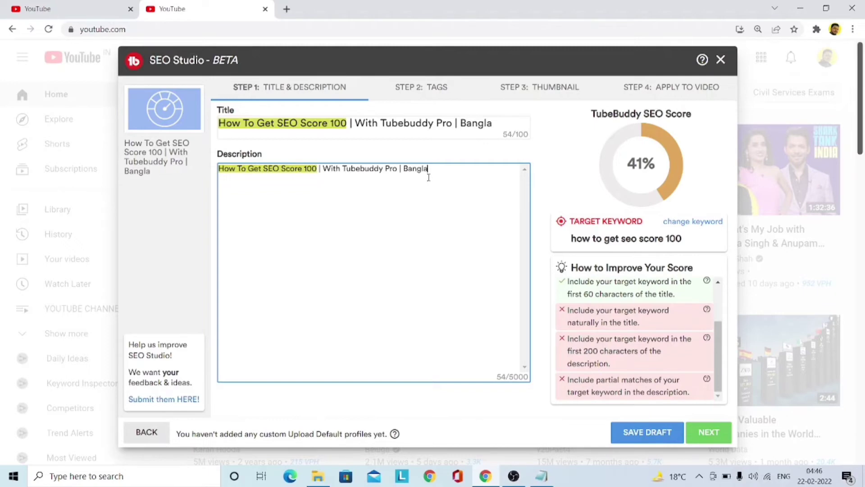
Add a second description line reading "In this video I show my viewers how to get seo score 100 out of 100."
key(Return)
text(In this video I show My)
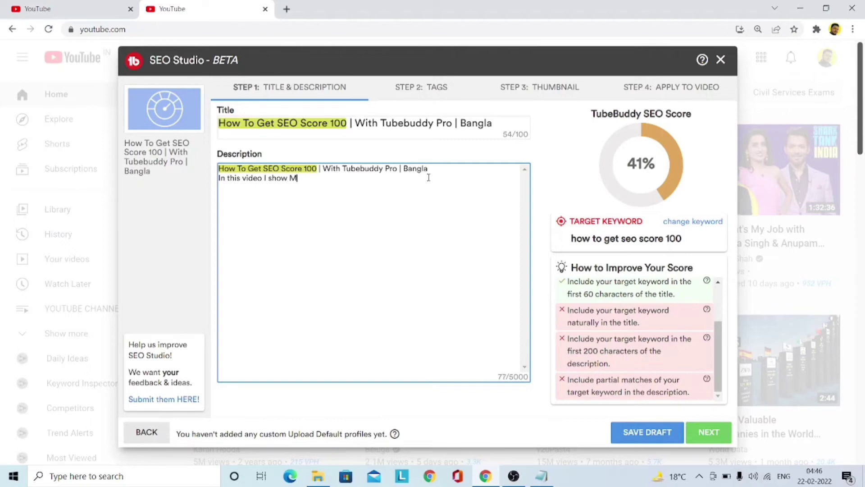
key(BackSpace)
key(BackSpace)
key(BackSpace)
text(my viewers how to get se)
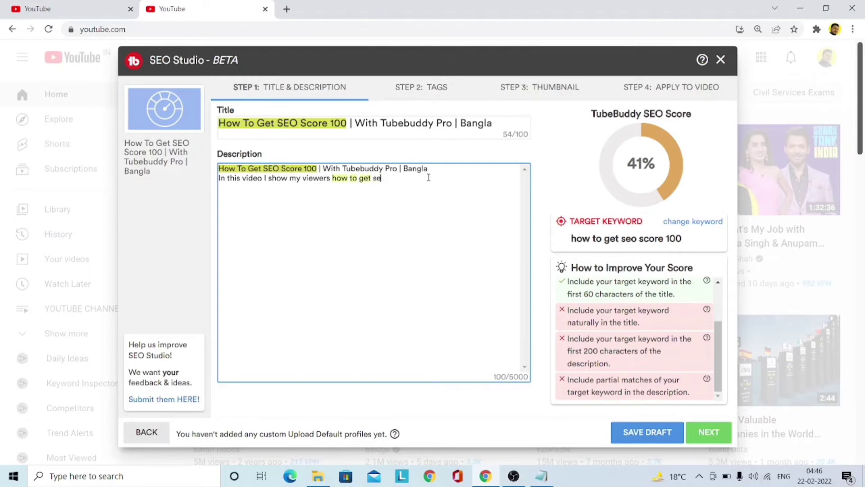
text(o score 100 )
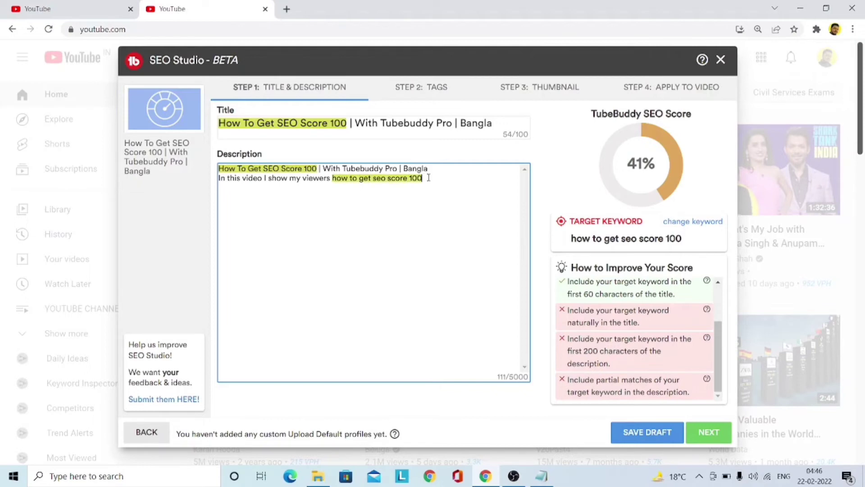
text(out of 100.)
Copy the prepared description text, from "Because of this reasons" to "Thank you.", from the Notepad file "how to get seo score 100.txt"
click(543, 479)
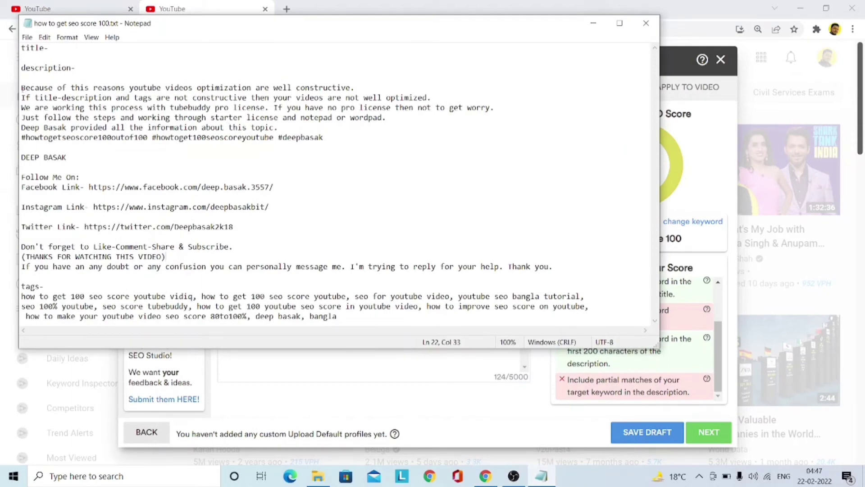
click(21, 87)
drag(22, 88, 565, 270)
key(ctrl+c)
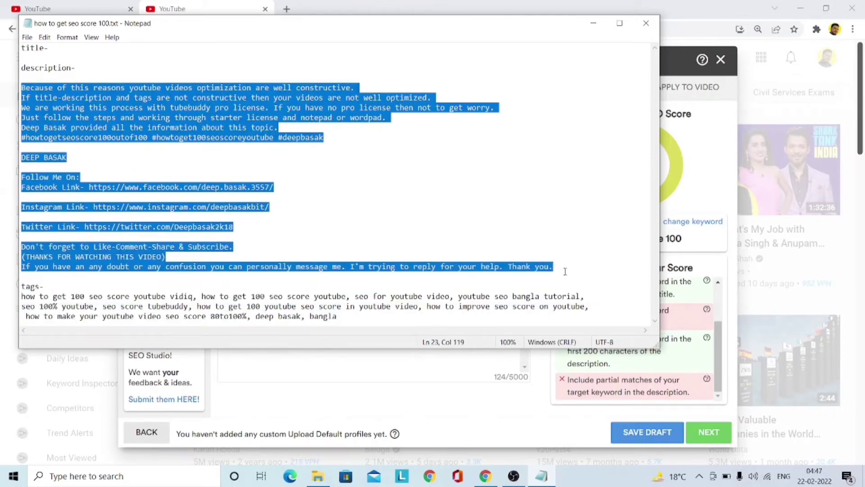
click(566, 137)
click(593, 24)
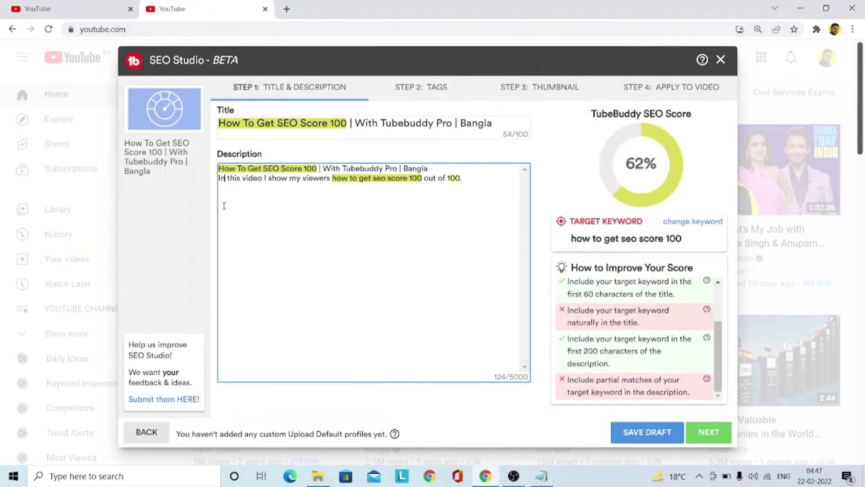
Paste the copied text on a new line below the description's second line and review the full description and its score recommendations
click(480, 187)
key(Return)
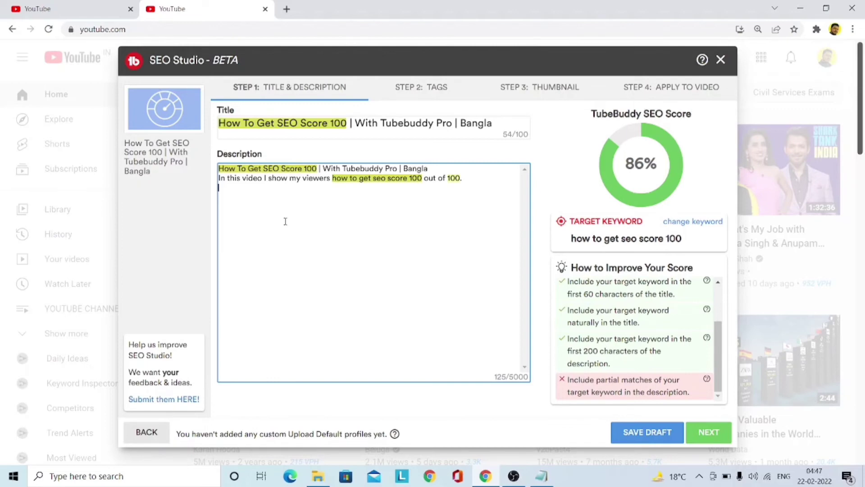
key(ctrl+v)
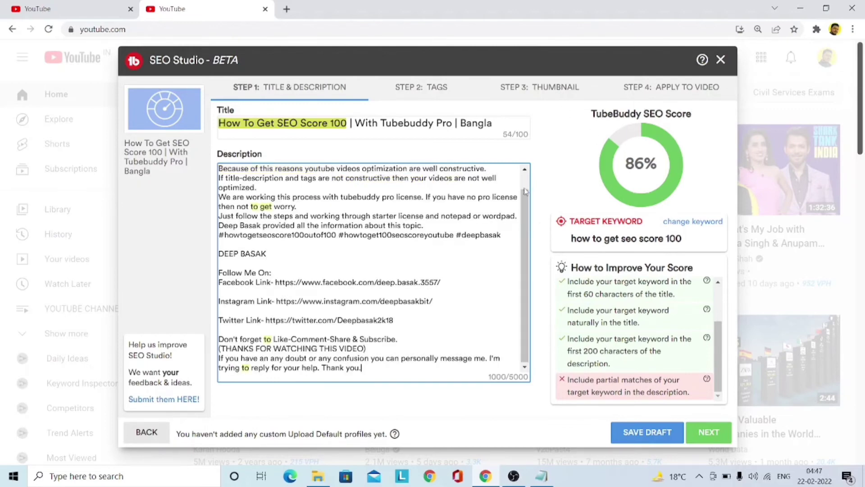
scroll(524, 186, up, 1)
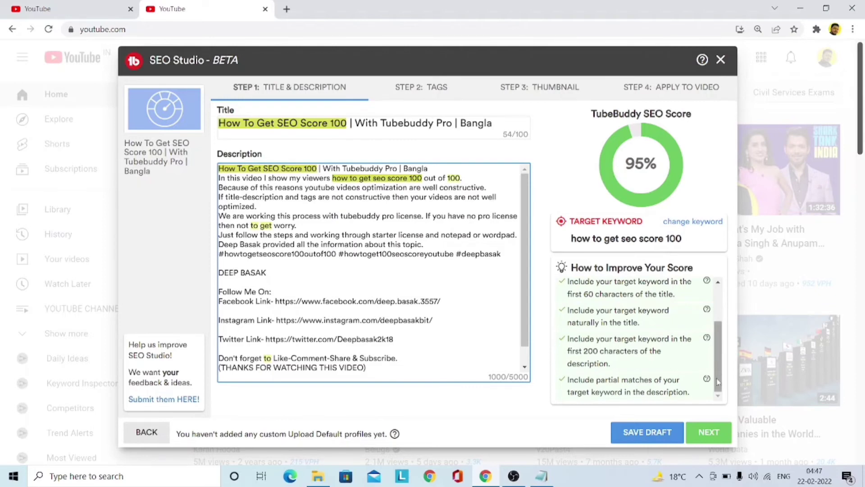
drag(718, 343, 717, 311)
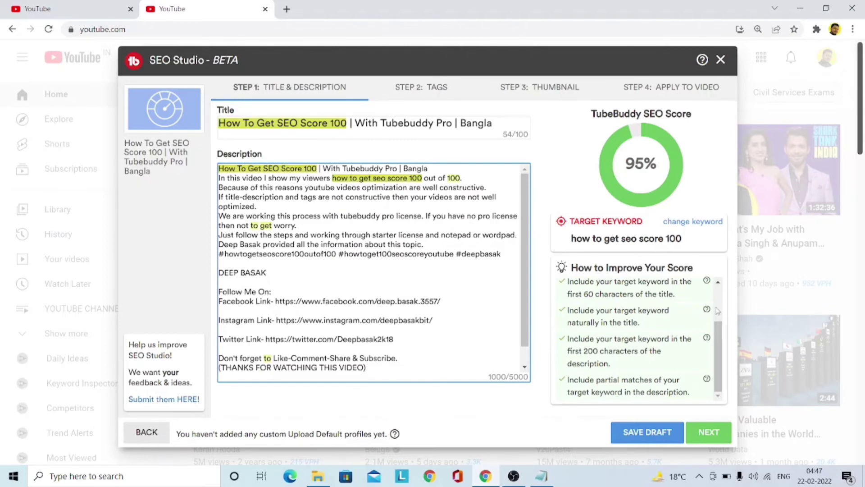
Continue to the Tags stage, rechecking the Title & Description recommendations on the way
click(696, 435)
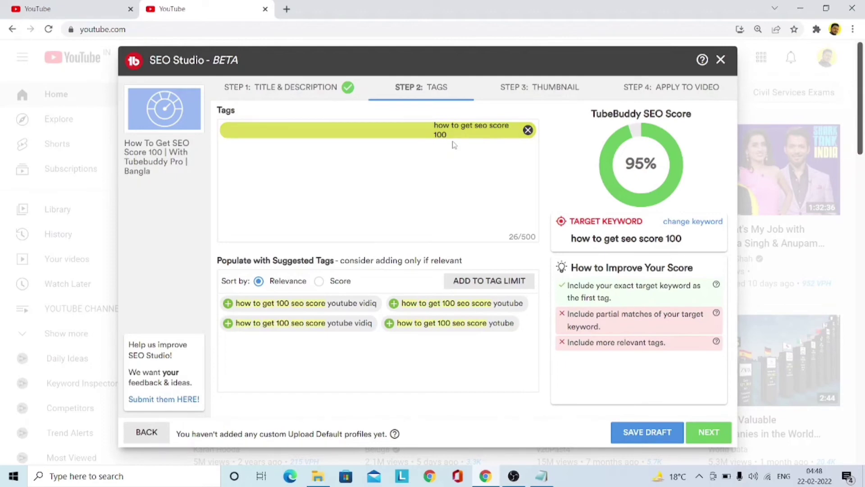
click(330, 87)
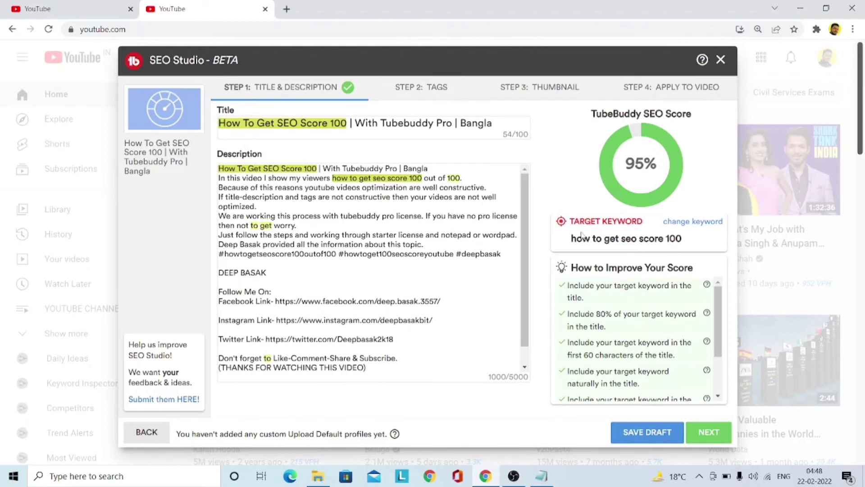
click(399, 88)
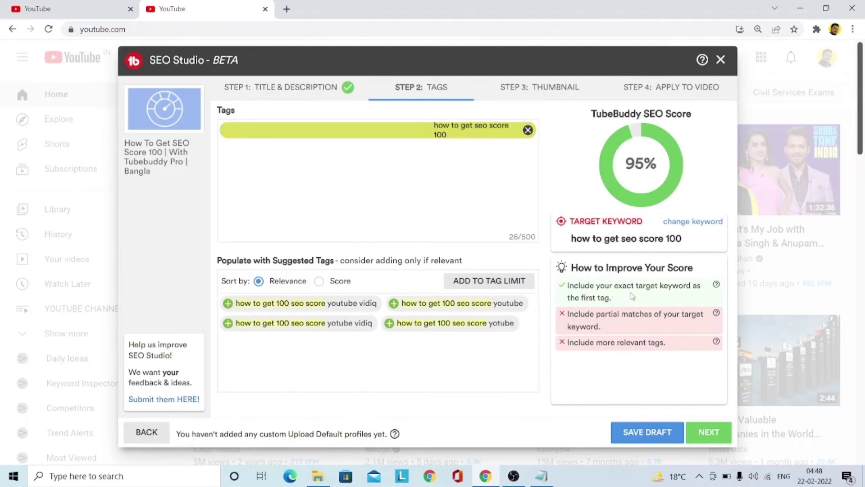
Add the prepared tags from the Notepad file, "how to get 100 seo score youtube vidiq" through "bangla", after the target keyword tag
click(384, 181)
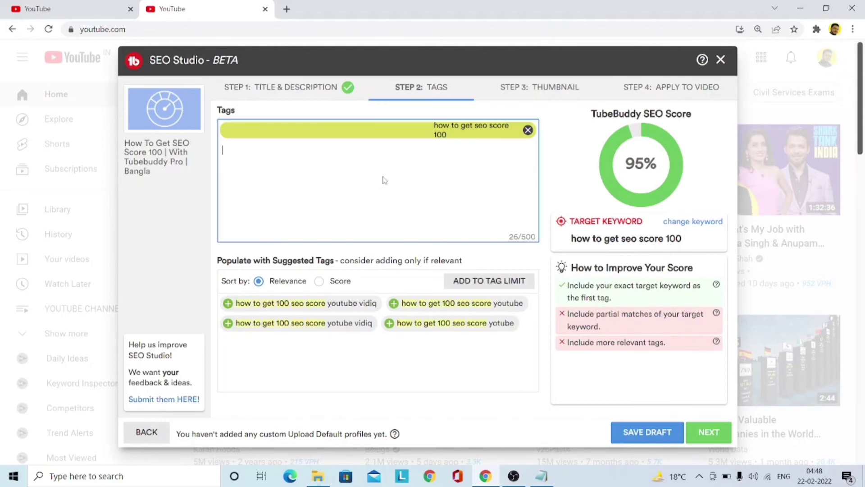
click(542, 480)
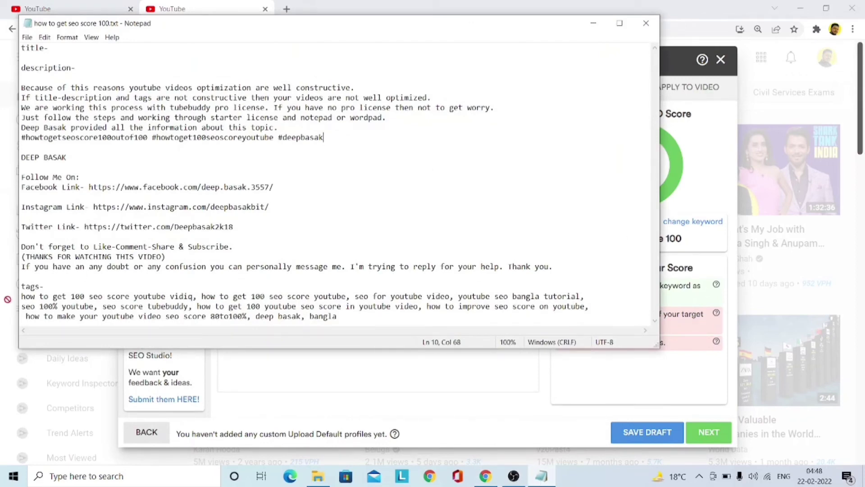
click(22, 298)
drag(21, 297, 371, 322)
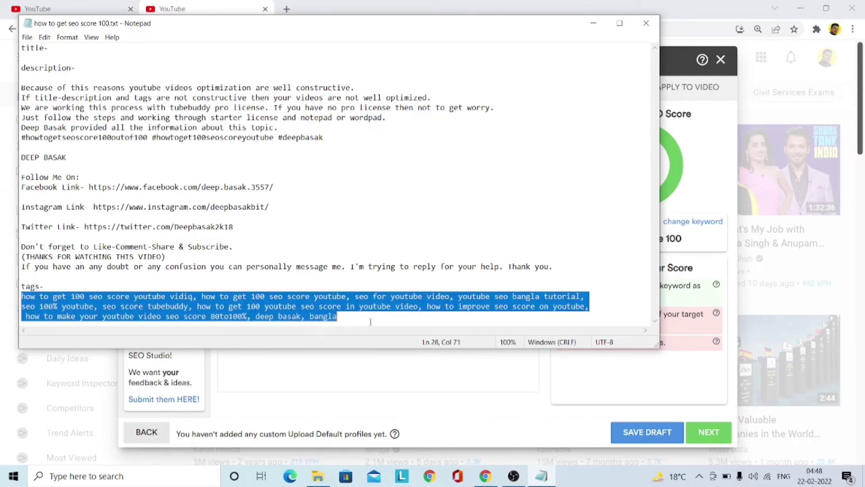
click(594, 23)
click(416, 203)
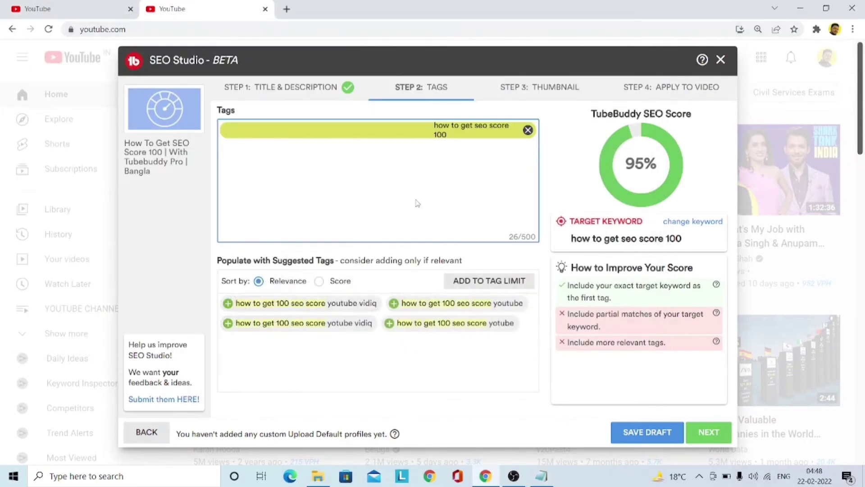
key(ctrl+v)
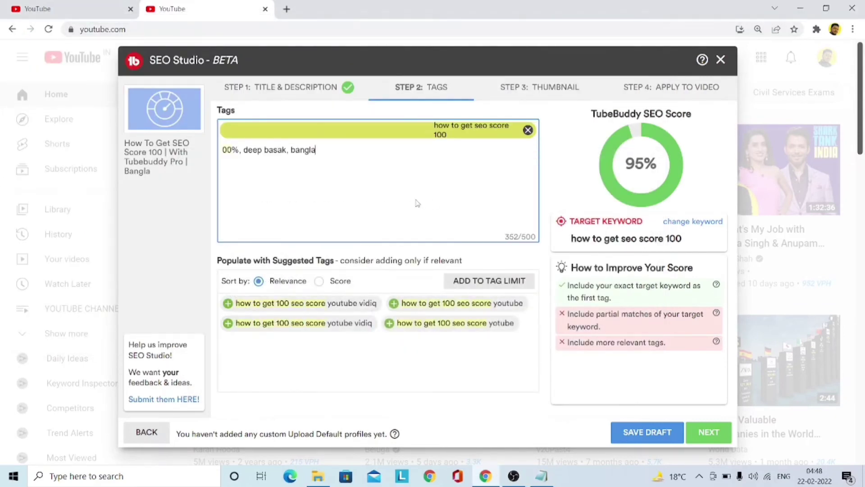
key(Return)
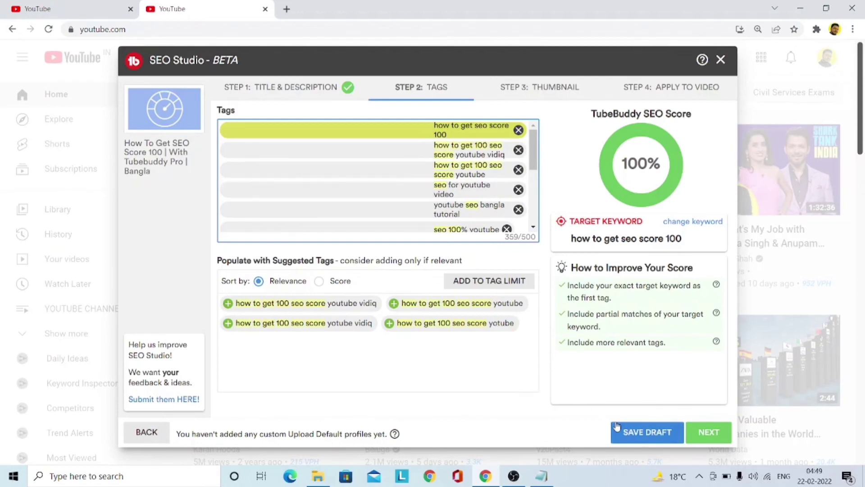
Advance to the Thumbnail stage, save the optimization as a draft and close SEO Studio
click(697, 433)
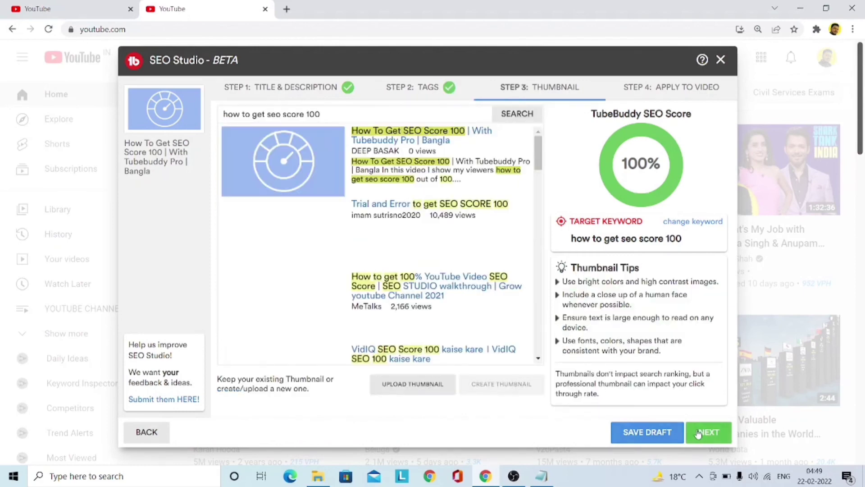
click(648, 432)
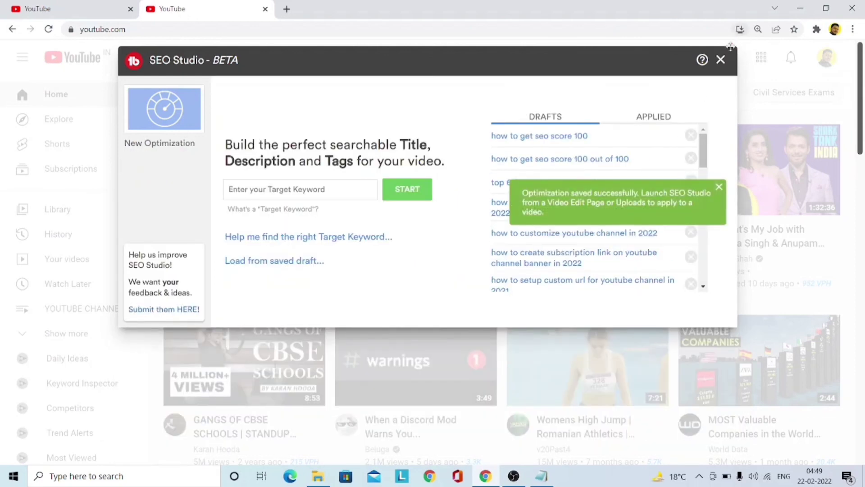
click(721, 62)
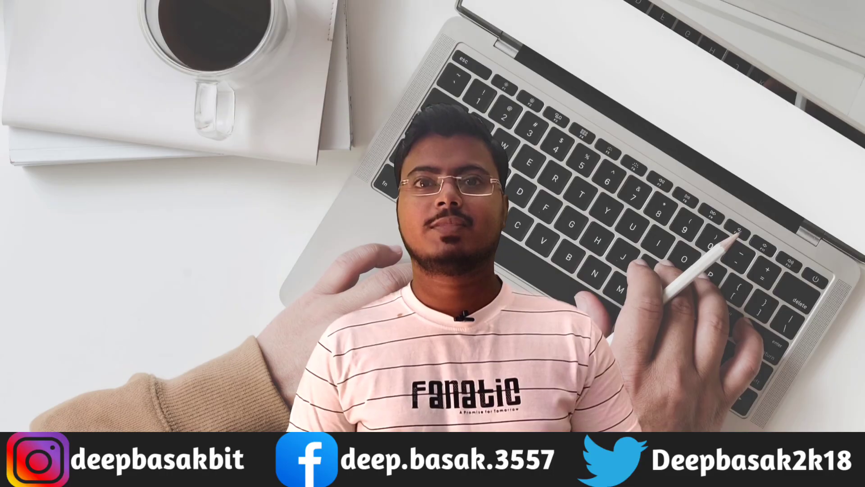